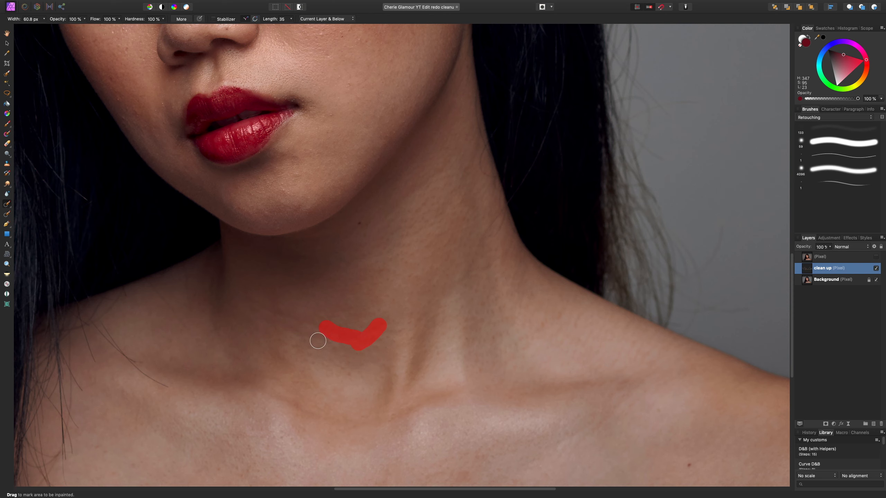
Inpaint the crease across the base of the neck, lowering the brush opacity to 50% for the section toward the shoulder
{"action": "left_click_drag", "start_coordinate": [316, 340], "coordinate": [323, 341]}
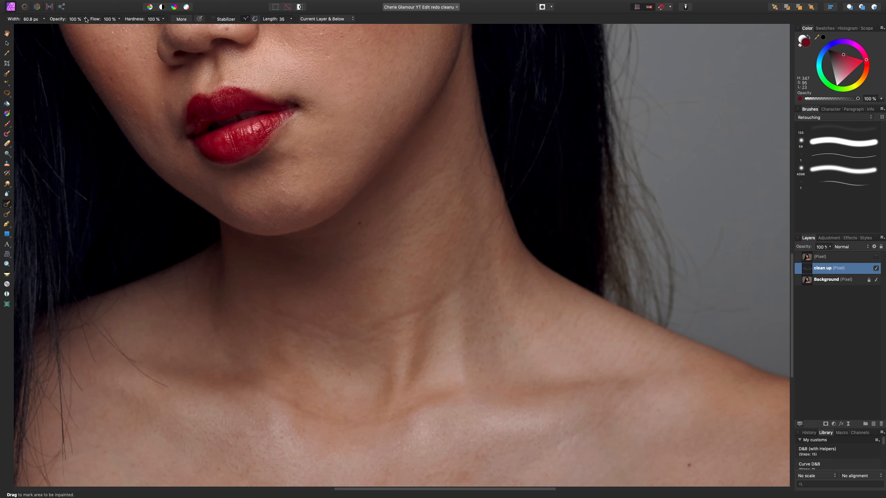
{"action": "left_click_drag", "start_coordinate": [86, 19], "coordinate": [55, 41]}
{"action": "key", "text": "bracketleft"}
{"action": "key", "text": "bracketleft"}
{"action": "key", "text": "bracketleft"}
{"action": "key", "text": "bracketright"}
{"action": "left_click_drag", "start_coordinate": [448, 292], "coordinate": [381, 322]}
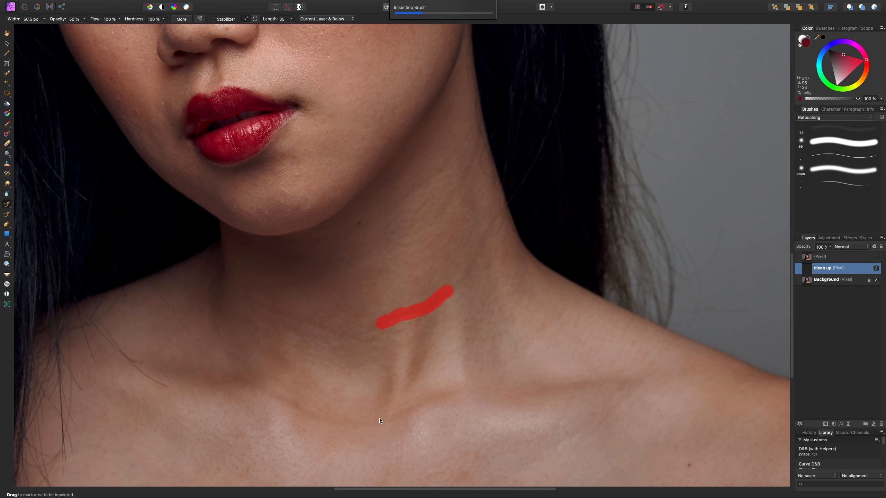
Compare the neck before and after the retouching by toggling the visibility of the clean up layer
{"action": "left_click", "coordinate": [875, 269]}
{"action": "left_click", "coordinate": [876, 269]}
{"action": "left_click", "coordinate": [875, 269]}
{"action": "left_click", "coordinate": [875, 269]}
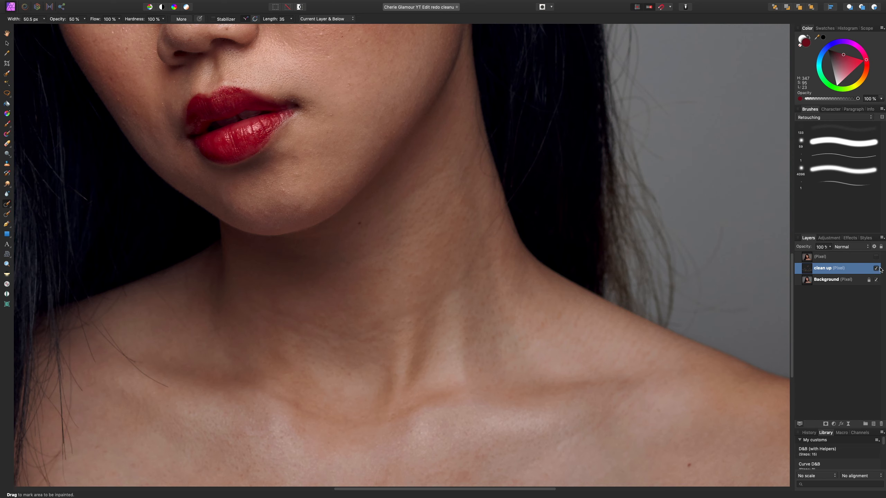
{"action": "left_click", "coordinate": [876, 268]}
{"action": "left_click", "coordinate": [875, 269]}
Inpaint the remaining faint neck creases at 50% opacity, reducing the brush width to 42.9 px and 31 px
{"action": "key", "text": "bracketleft"}
{"action": "left_click_drag", "start_coordinate": [461, 278], "coordinate": [488, 244]}
{"action": "left_click_drag", "start_coordinate": [335, 332], "coordinate": [259, 307]}
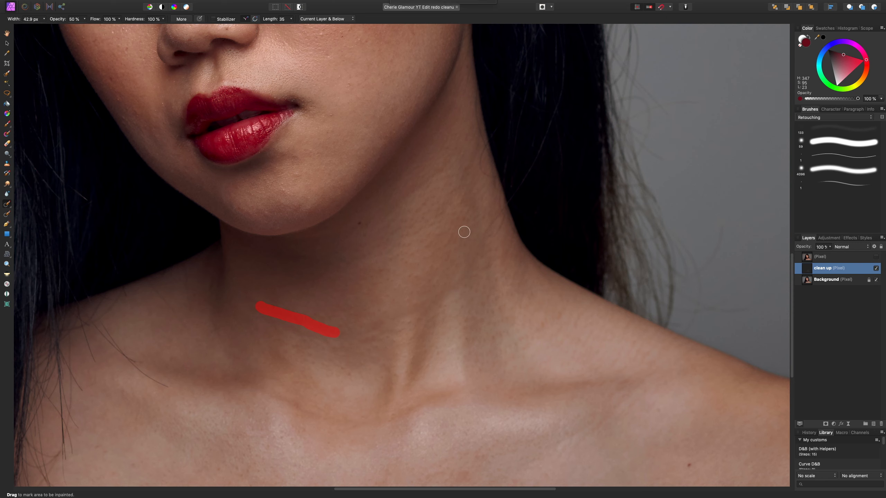
{"action": "key", "text": "bracketleft"}
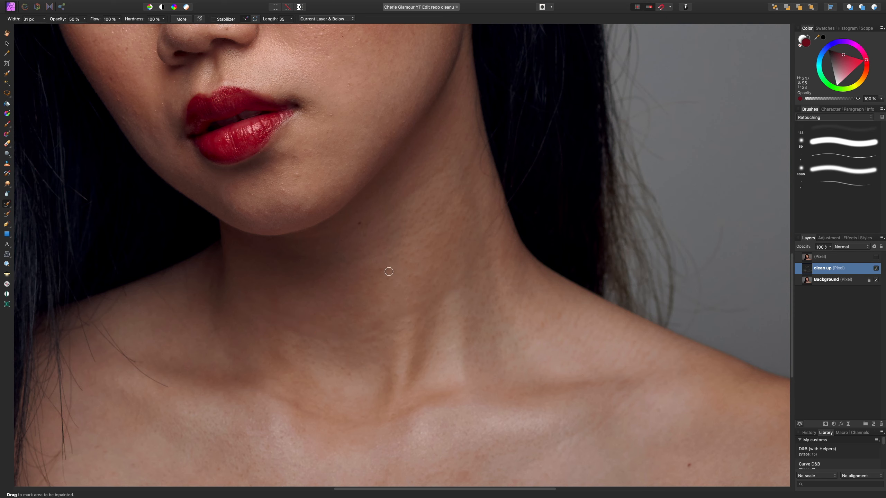
{"action": "left_click_drag", "start_coordinate": [387, 271], "coordinate": [366, 273]}
Compare the neck retouching close up and in the full portrait by toggling the clean up layer's visibility
{"action": "left_click", "coordinate": [877, 268]}
{"action": "left_click", "coordinate": [876, 268]}
{"action": "left_click", "coordinate": [876, 268]}
{"action": "left_click", "coordinate": [877, 268]}
{"action": "key", "text": "super+plus"}
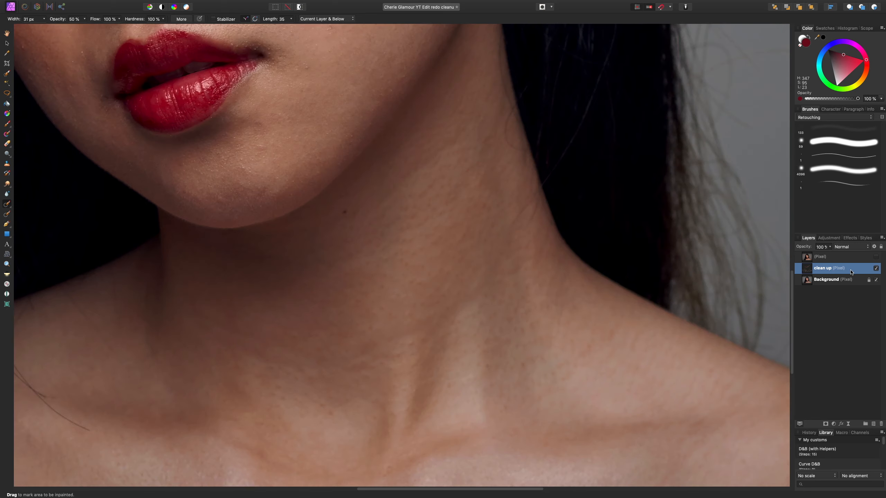
{"action": "left_click", "coordinate": [876, 267]}
{"action": "left_click", "coordinate": [875, 267]}
{"action": "left_click", "coordinate": [876, 268]}
{"action": "left_click", "coordinate": [877, 269]}
{"action": "key", "text": "super+0"}
{"action": "left_click", "coordinate": [877, 269]}
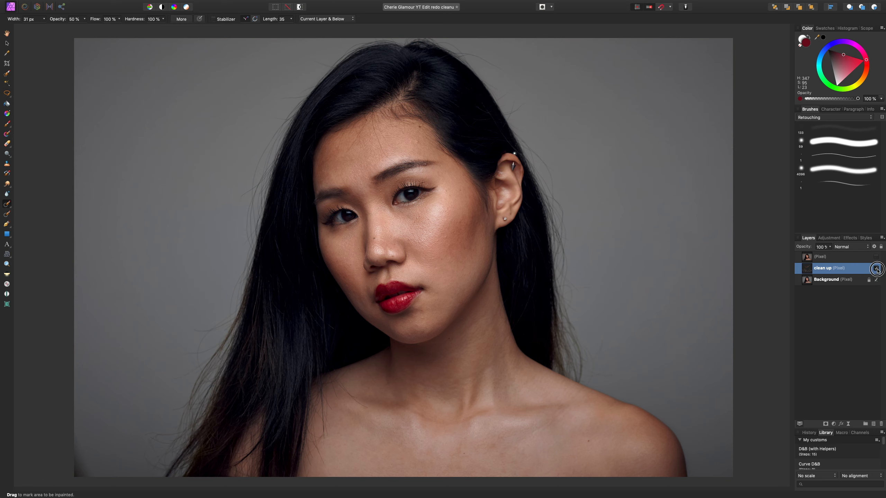
{"action": "left_click", "coordinate": [878, 269]}
Set the brush opacity back to 100% and inpaint the fine stray hairs along the side of the neck
{"action": "key", "text": "bracketright"}
{"action": "left_click_drag", "start_coordinate": [84, 20], "coordinate": [136, 40]}
{"action": "key", "text": "super+1"}
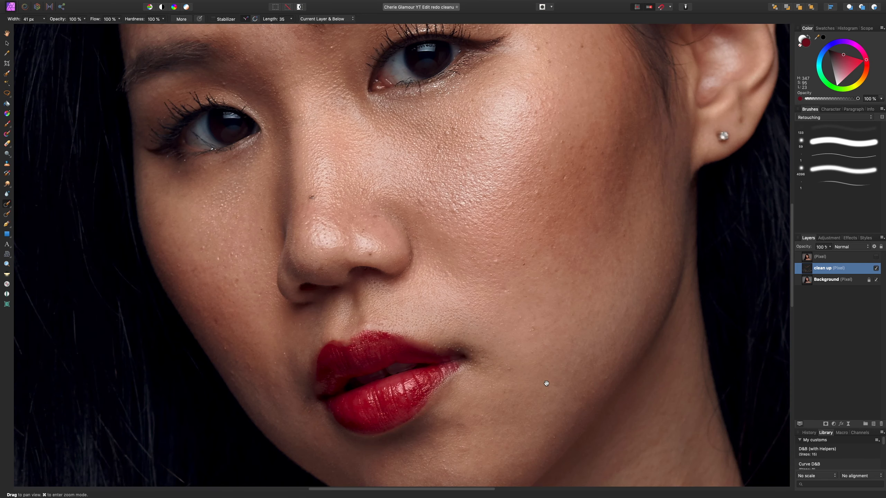
{"action": "left_click_drag", "start_coordinate": [545, 384], "coordinate": [286, 172]}
{"action": "scroll", "coordinate": [380, 303], "scroll_direction": "right", "scroll_amount": 3}
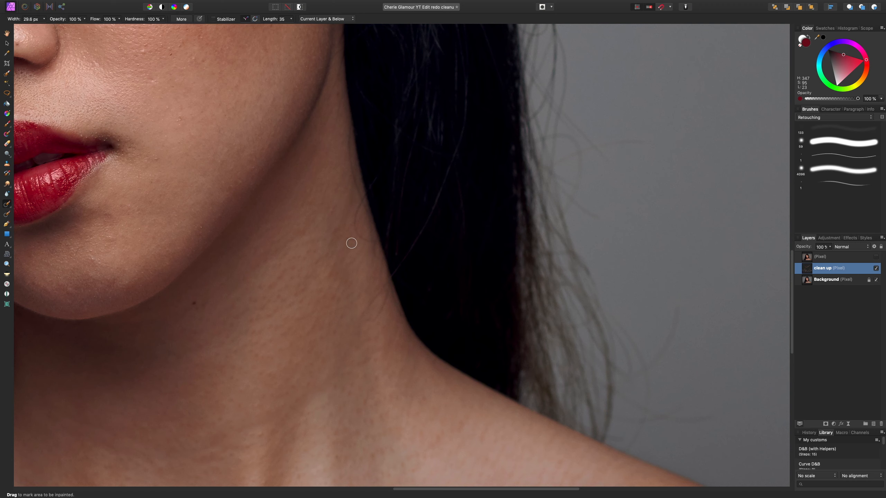
{"action": "key", "text": "bracketleft"}
{"action": "key", "text": "bracketleft"}
{"action": "mouse_move", "coordinate": [364, 197]}
{"action": "left_mouse_down"}
{"action": "mouse_move", "coordinate": [359, 235]}
{"action": "mouse_move", "coordinate": [374, 240]}
{"action": "mouse_move", "coordinate": [373, 261]}
{"action": "mouse_move", "coordinate": [389, 278]}
{"action": "mouse_move", "coordinate": [361, 328]}
{"action": "left_mouse_up"}
Inpaint the remaining stray hairs where the upper neck meets the dark hair, adjusting the brush width for each stroke
{"action": "key", "text": "bracketright"}
{"action": "key", "text": "bracketright"}
{"action": "key", "text": "bracketleft"}
{"action": "key", "text": "bracketleft"}
{"action": "key", "text": "bracketright"}
{"action": "mouse_move", "coordinate": [368, 213]}
{"action": "left_mouse_down"}
{"action": "mouse_move", "coordinate": [348, 154]}
{"action": "mouse_move", "coordinate": [346, 111]}
{"action": "left_mouse_up"}
{"action": "key", "text": "bracketleft"}
{"action": "key", "text": "bracketleft"}
{"action": "left_click_drag", "start_coordinate": [379, 176], "coordinate": [370, 185]}
Inpaint the thin diagonal stray hair on the forehead below the hairline with a 19.1 px brush
{"action": "scroll", "coordinate": [375, 248], "scroll_direction": "up", "scroll_amount": 15}
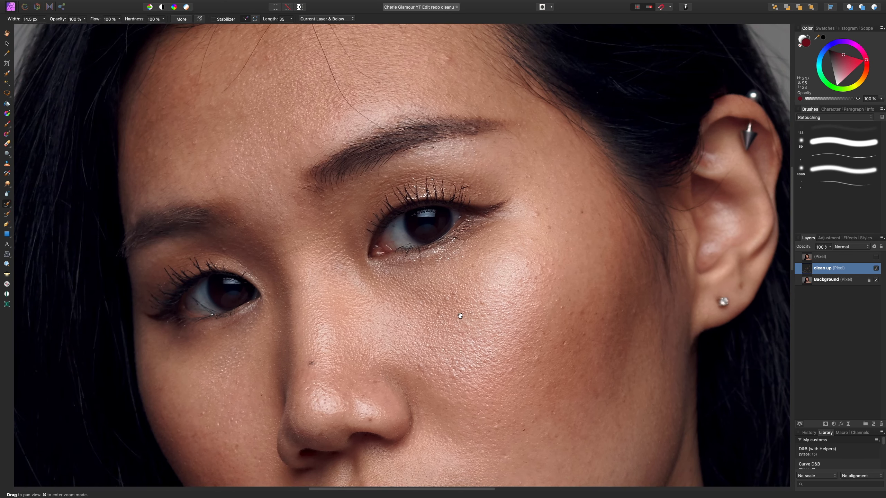
{"action": "scroll", "coordinate": [460, 316], "scroll_direction": "up", "scroll_amount": 5}
{"action": "key", "text": "bracketright"}
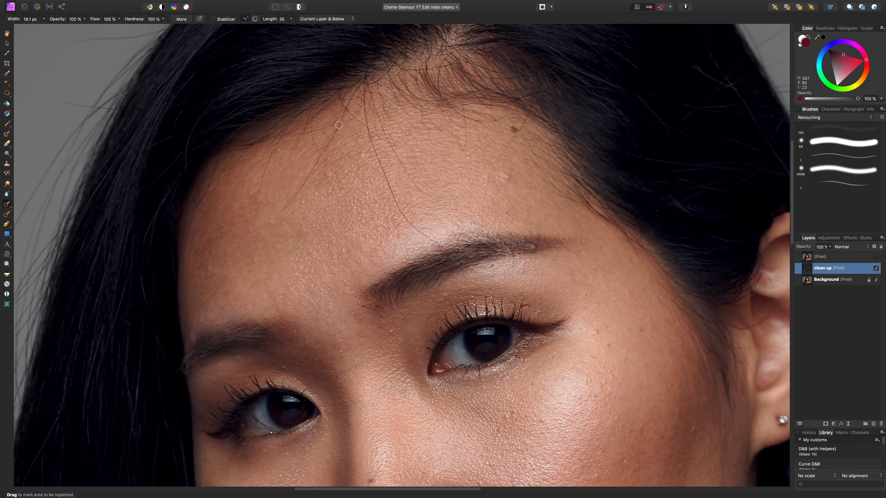
{"action": "left_click_drag", "start_coordinate": [340, 124], "coordinate": [280, 211]}
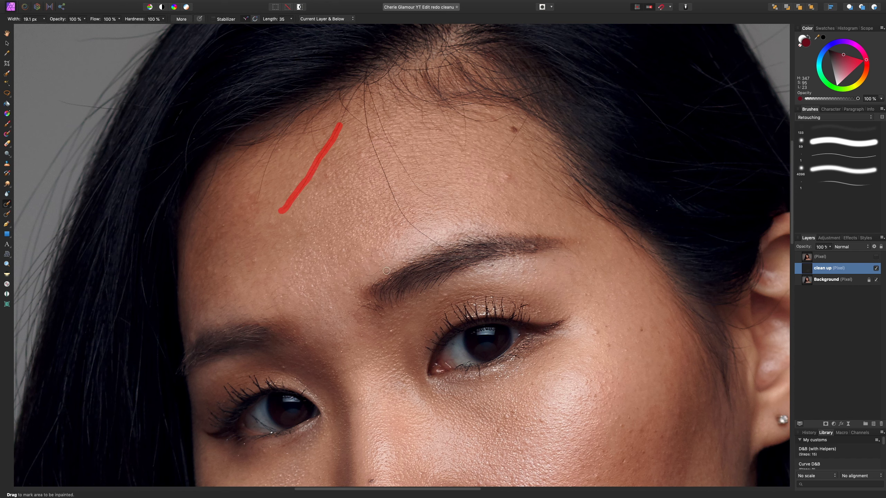
Inpaint the tiny stray hairs just above the eyebrow nearest the ear, using a much smaller brush
{"action": "key", "text": "bracketright"}
{"action": "key", "text": "bracketright"}
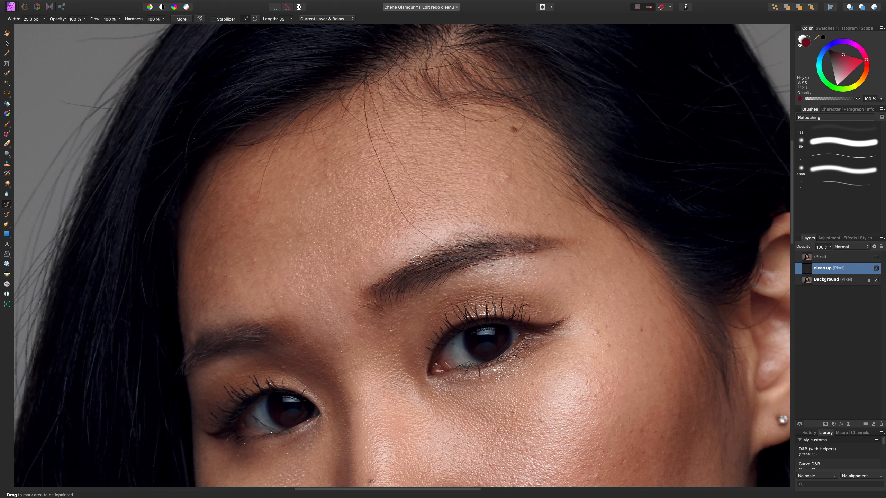
{"action": "scroll", "coordinate": [417, 260], "scroll_direction": "up", "scroll_amount": 2}
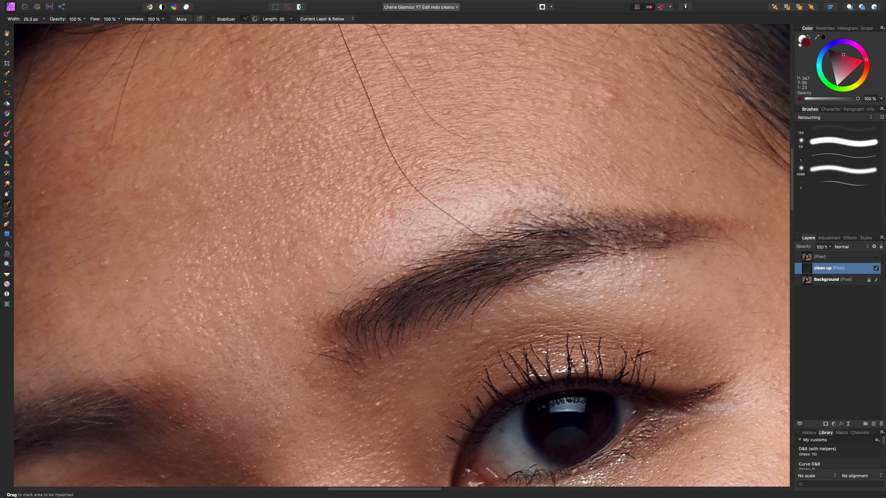
{"action": "key", "text": "bracketleft"}
{"action": "key", "text": "bracketleft"}
{"action": "key", "text": "bracketleft"}
{"action": "key", "text": "bracketleft"}
{"action": "key", "text": "bracketleft"}
{"action": "key", "text": "bracketleft"}
{"action": "left_click_drag", "start_coordinate": [385, 241], "coordinate": [382, 261]}
{"action": "left_click_drag", "start_coordinate": [419, 238], "coordinate": [447, 234]}
Inpaint the small blemish on the skin beside the upper lip with a fine brush
{"action": "key", "text": "super+0"}
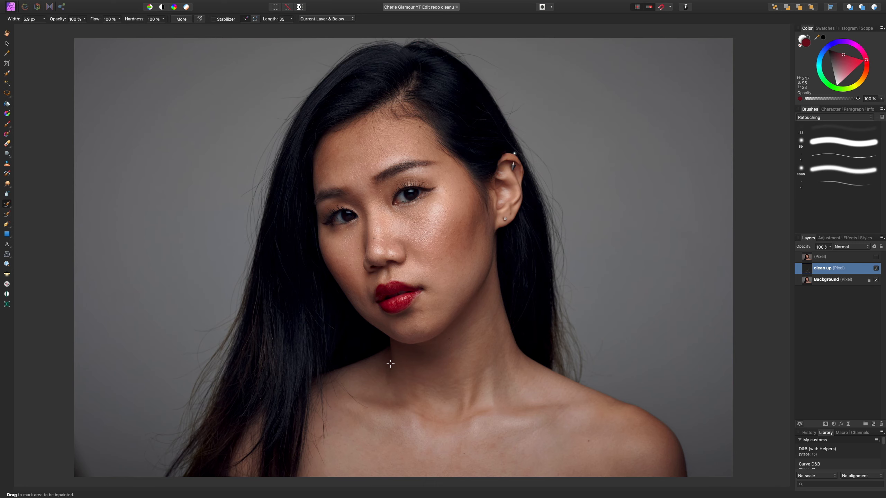
{"action": "scroll", "coordinate": [390, 364], "scroll_direction": "up", "scroll_amount": 5}
{"action": "scroll", "coordinate": [520, 301], "scroll_direction": "right", "scroll_amount": 5}
{"action": "scroll", "coordinate": [421, 358], "scroll_direction": "up", "scroll_amount": 7}
{"action": "scroll", "coordinate": [389, 284], "scroll_direction": "up", "scroll_amount": 3}
{"action": "key", "text": "]"}
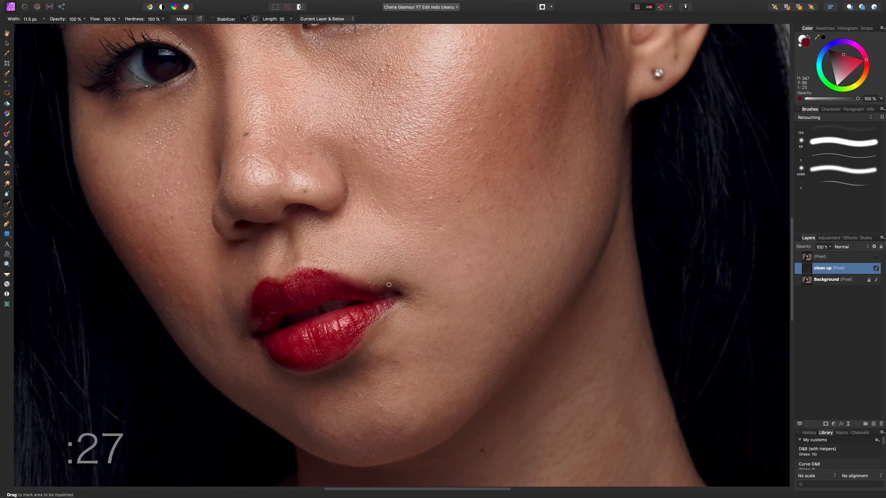
{"action": "key", "text": "]"}
{"action": "key", "text": "["}
{"action": "key", "text": "["}
{"action": "key", "text": "["}
{"action": "scroll", "coordinate": [239, 217], "scroll_direction": "up", "scroll_amount": 4}
{"action": "left_click_drag", "start_coordinate": [273, 303], "coordinate": [258, 307]}
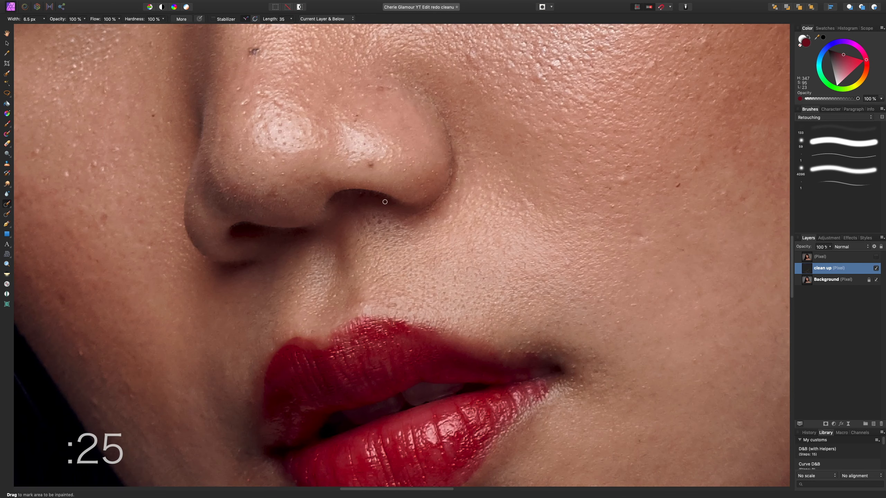
Inpaint the blemish on the cheek beneath the eye nearest the ear, enlarging the brush to about 28 px
{"action": "scroll", "coordinate": [569, 368], "scroll_direction": "down", "scroll_amount": 6}
{"action": "scroll", "coordinate": [475, 298], "scroll_direction": "down", "scroll_amount": 5}
{"action": "scroll", "coordinate": [516, 294], "scroll_direction": "up", "scroll_amount": 4}
{"action": "key", "text": "]"}
{"action": "key", "text": "]"}
{"action": "key", "text": "]"}
{"action": "key", "text": "]"}
{"action": "key", "text": "]"}
{"action": "key", "text": "]"}
{"action": "key", "text": "]"}
{"action": "key", "text": "]"}
{"action": "key", "text": "]"}
{"action": "key", "text": "]"}
{"action": "key", "text": "]"}
{"action": "key", "text": "]"}
{"action": "key", "text": "]"}
{"action": "key", "text": "]"}
{"action": "key", "text": "]"}
{"action": "left_click", "coordinate": [454, 196]}
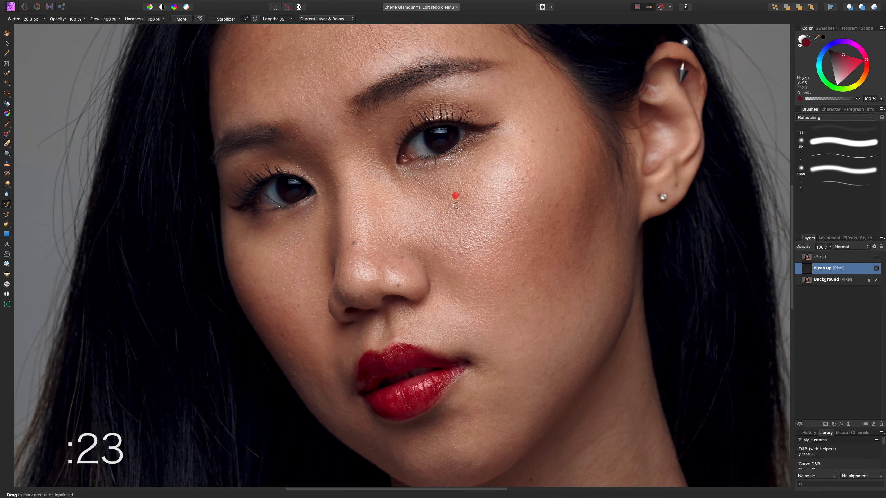
Inpaint the spot near the tip of the nose above the nostril, reducing the brush to about 11 px
{"action": "key", "text": "["}
{"action": "key", "text": "["}
{"action": "key", "text": "["}
{"action": "key", "text": "["}
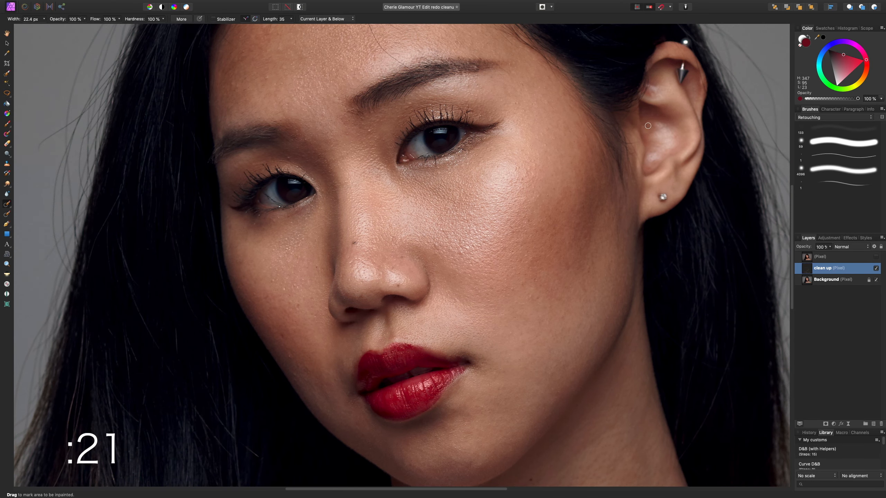
{"action": "scroll", "coordinate": [223, 178], "scroll_direction": "up", "scroll_amount": 3}
{"action": "key", "text": "["}
{"action": "key", "text": "["}
{"action": "key", "text": "["}
{"action": "key", "text": "["}
{"action": "key", "text": "["}
{"action": "key", "text": "["}
{"action": "key", "text": "["}
{"action": "key", "text": "["}
{"action": "key", "text": "["}
{"action": "key", "text": "["}
{"action": "key", "text": "["}
{"action": "left_click", "coordinate": [548, 407]}
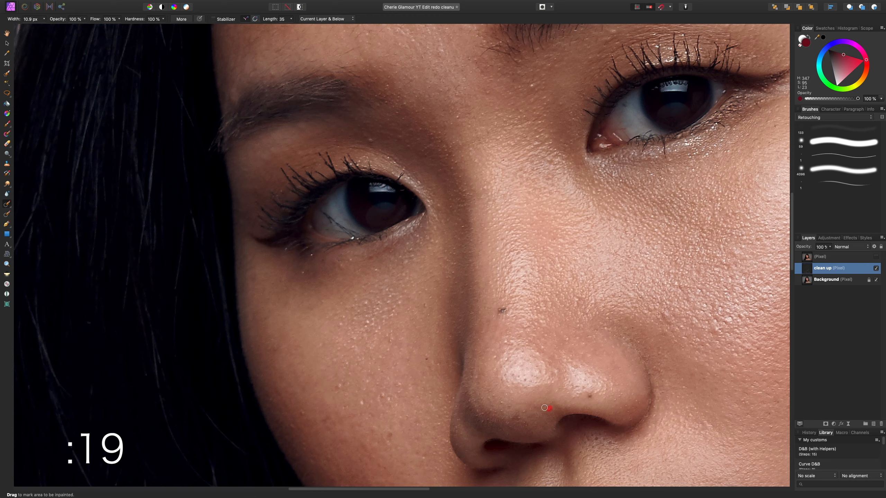
Inpaint the blemish on the lower cheek farthest from the ear with a brush of about 25 px
{"action": "key", "text": "]"}
{"action": "key", "text": "]"}
{"action": "key", "text": "]"}
{"action": "key", "text": "]"}
{"action": "key", "text": "]"}
{"action": "key", "text": "]"}
{"action": "key", "text": "]"}
{"action": "key", "text": "]"}
{"action": "key", "text": "]"}
{"action": "key", "text": "]"}
{"action": "key", "text": "]"}
{"action": "key", "text": "]"}
{"action": "key", "text": "]"}
{"action": "scroll", "coordinate": [616, 398], "scroll_direction": "down", "scroll_amount": 4}
{"action": "scroll", "coordinate": [406, 283], "scroll_direction": "down", "scroll_amount": 2}
{"action": "left_click", "coordinate": [403, 283]}
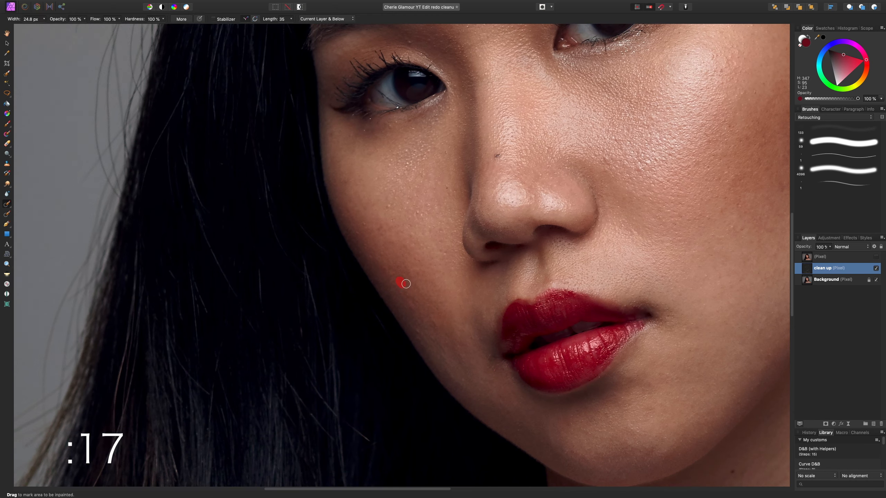
Inpaint the small mark on the upper eyelid beside the outer lashes, reducing the brush to about 10 px
{"action": "scroll", "coordinate": [405, 284], "scroll_direction": "up", "scroll_amount": 3}
{"action": "key", "text": "["}
{"action": "key", "text": "["}
{"action": "key", "text": "["}
{"action": "key", "text": "["}
{"action": "key", "text": "["}
{"action": "key", "text": "["}
{"action": "key", "text": "["}
{"action": "key", "text": "["}
{"action": "key", "text": "["}
{"action": "key", "text": "["}
{"action": "key", "text": "["}
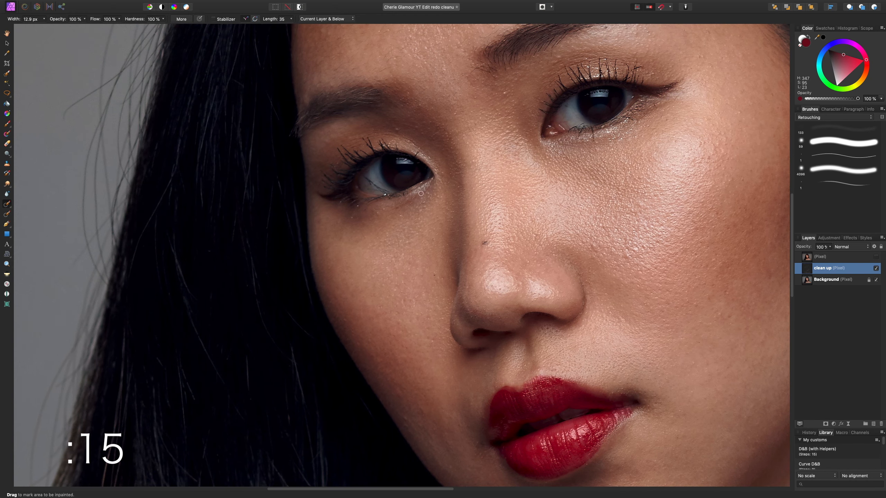
{"action": "key", "text": "bracketleft"}
{"action": "scroll", "coordinate": [374, 219], "scroll_direction": "up", "scroll_amount": 3}
{"action": "key", "text": "bracketleft"}
{"action": "key", "text": "bracketleft"}
{"action": "key", "text": "bracketleft"}
{"action": "key", "text": "bracketleft"}
{"action": "key", "text": "bracketleft"}
{"action": "key", "text": "bracketleft"}
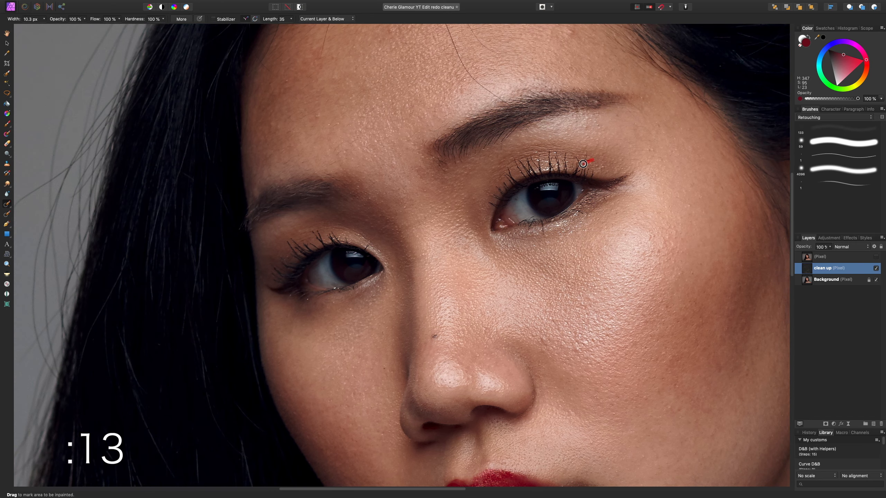
Inpaint the long stray hairs running down the forehead from the hairline to the eyebrow
{"action": "scroll", "coordinate": [302, 230], "scroll_direction": "up", "scroll_amount": 1}
{"action": "key", "text": "bracketright"}
{"action": "key", "text": "bracketright"}
{"action": "scroll", "coordinate": [302, 230], "scroll_direction": "up", "scroll_amount": 2}
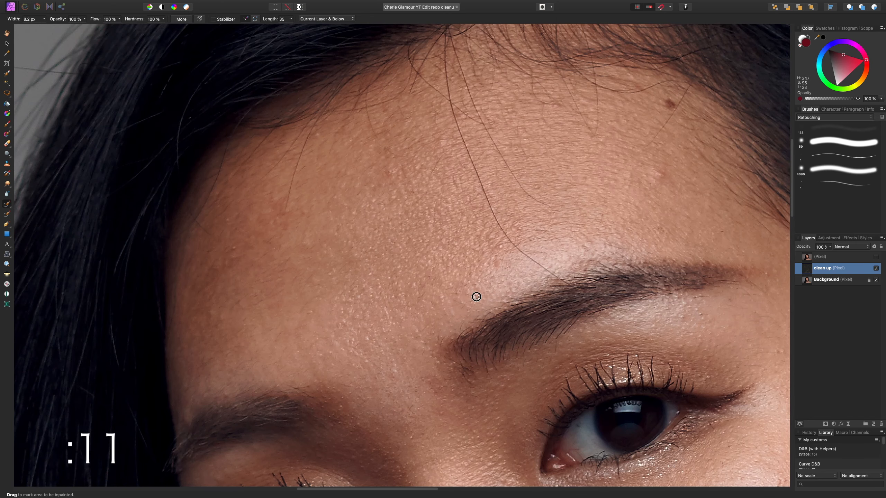
{"action": "key", "text": "bracketright"}
{"action": "left_click_drag", "start_coordinate": [485, 192], "coordinate": [449, 99]}
{"action": "mouse_move", "coordinate": [483, 125]}
{"action": "left_mouse_down"}
{"action": "mouse_move", "coordinate": [509, 171]}
{"action": "mouse_move", "coordinate": [550, 205]}
{"action": "left_mouse_up"}
{"action": "left_click_drag", "start_coordinate": [754, 350], "coordinate": [626, 334]}
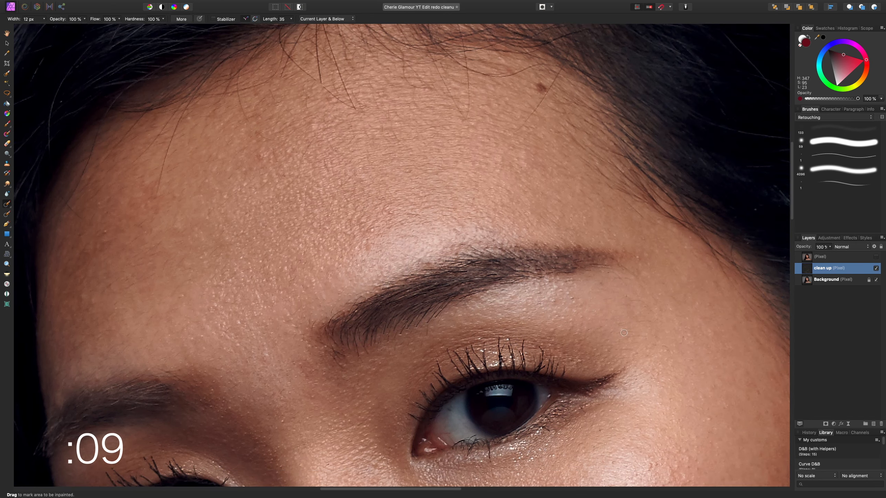
{"action": "key", "text": "bracketleft"}
{"action": "scroll", "coordinate": [647, 323], "scroll_direction": "down", "scroll_amount": 6}
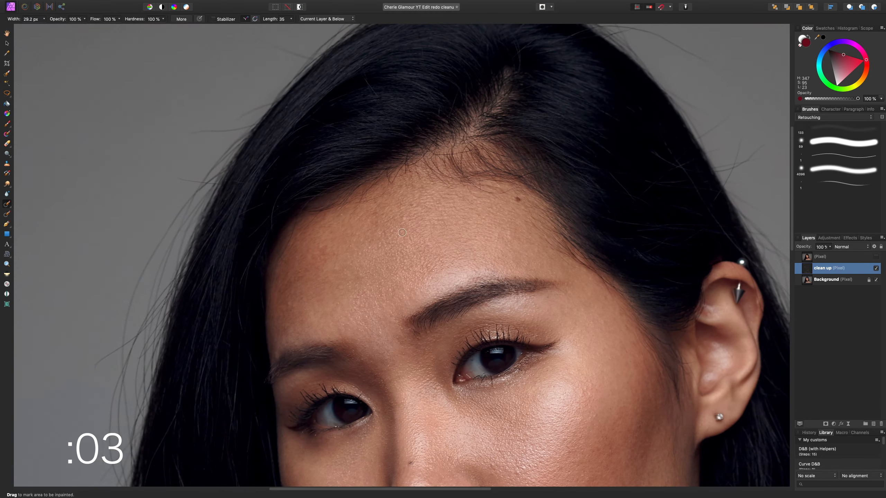
Inpaint a remaining small skin blemish on the portrait, adjusting the brush to about 27 px
{"action": "key", "text": "bracketright"}
{"action": "key", "text": "bracketright"}
{"action": "key", "text": "bracketright"}
{"action": "key", "text": "bracketright"}
{"action": "key", "text": "bracketright"}
{"action": "key", "text": "bracketright"}
{"action": "scroll", "coordinate": [381, 330], "scroll_direction": "up", "scroll_amount": 2}
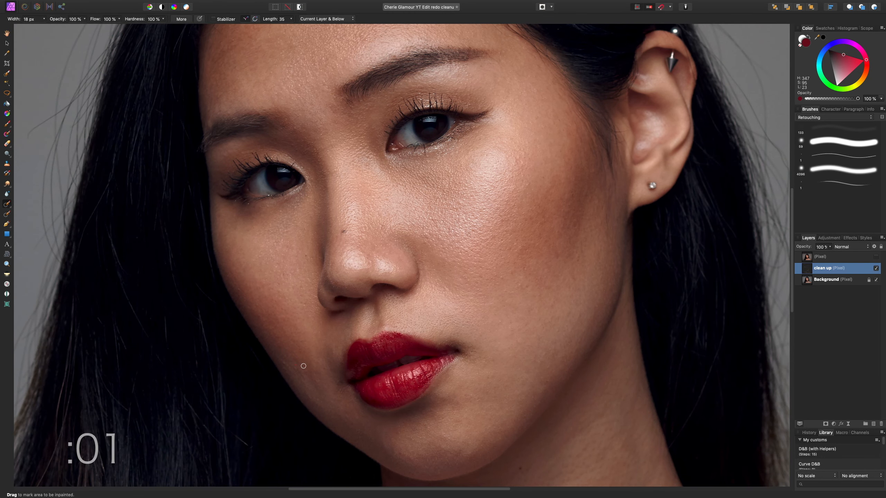
{"action": "scroll", "coordinate": [303, 366], "scroll_direction": "down", "scroll_amount": 3}
{"action": "left_click_drag", "start_coordinate": [494, 141], "coordinate": [492, 153]}
{"action": "key", "text": "bracketleft"}
Compare the portrait with and without the clean up layer, both in full view and close up on the face
{"action": "key", "text": "super+0"}
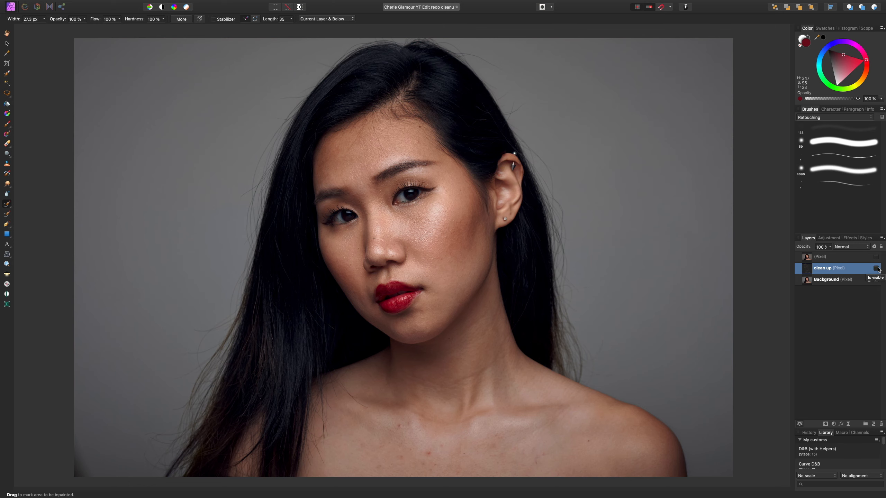
{"action": "key", "text": "super+1"}
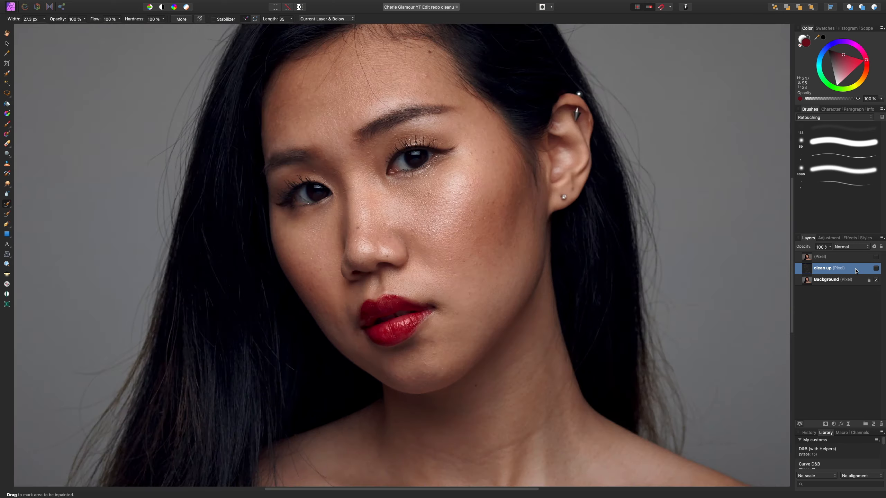
{"action": "left_click", "coordinate": [880, 271]}
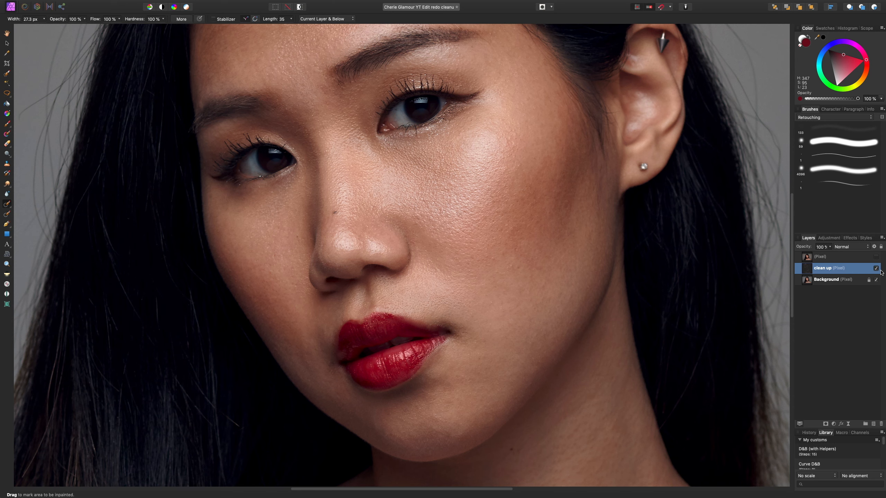
{"action": "left_click", "coordinate": [877, 268]}
{"action": "left_click", "coordinate": [876, 268]}
{"action": "left_click", "coordinate": [876, 269]}
{"action": "left_click", "coordinate": [877, 269]}
{"action": "key", "text": "super+0"}
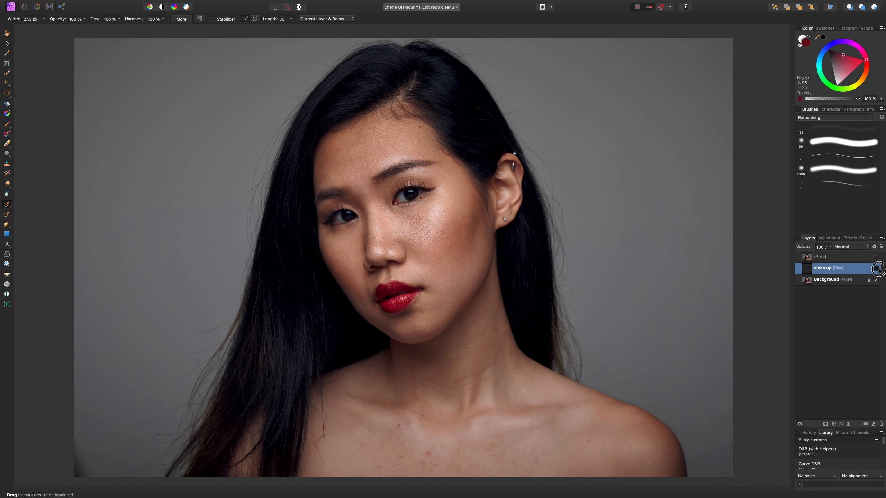
{"action": "left_click", "coordinate": [877, 268]}
Inpaint the fine stray hairs on the forehead, between the eyebrows and above the brow, reducing the brush to about 7 px
{"action": "left_click_drag", "start_coordinate": [370, 128], "coordinate": [385, 134]}
{"action": "left_click_drag", "start_coordinate": [376, 126], "coordinate": [417, 147]}
{"action": "scroll", "coordinate": [423, 174], "scroll_direction": "up", "scroll_amount": 10}
{"action": "scroll", "coordinate": [437, 338], "scroll_direction": "up", "scroll_amount": 5}
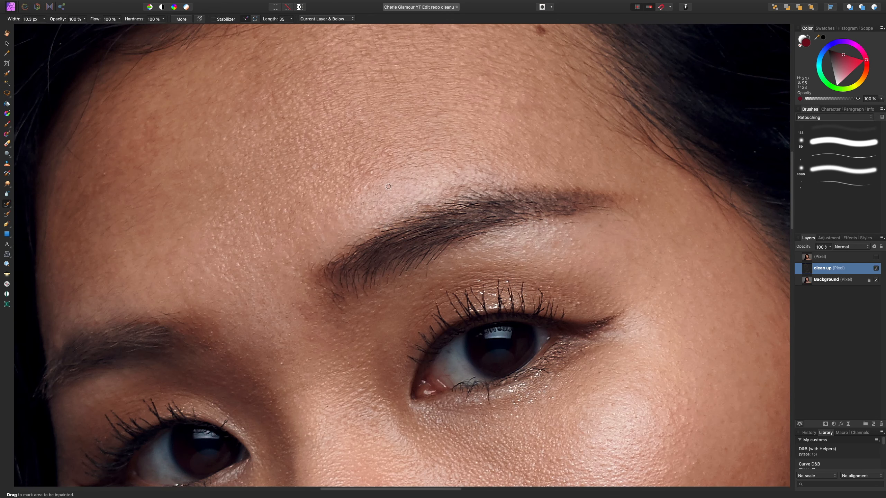
{"action": "key", "text": "bracketleft"}
{"action": "left_click_drag", "start_coordinate": [301, 248], "coordinate": [289, 265]}
{"action": "left_click_drag", "start_coordinate": [231, 324], "coordinate": [237, 329]}
{"action": "left_click_drag", "start_coordinate": [422, 299], "coordinate": [429, 293]}
{"action": "left_click_drag", "start_coordinate": [477, 164], "coordinate": [453, 192]}
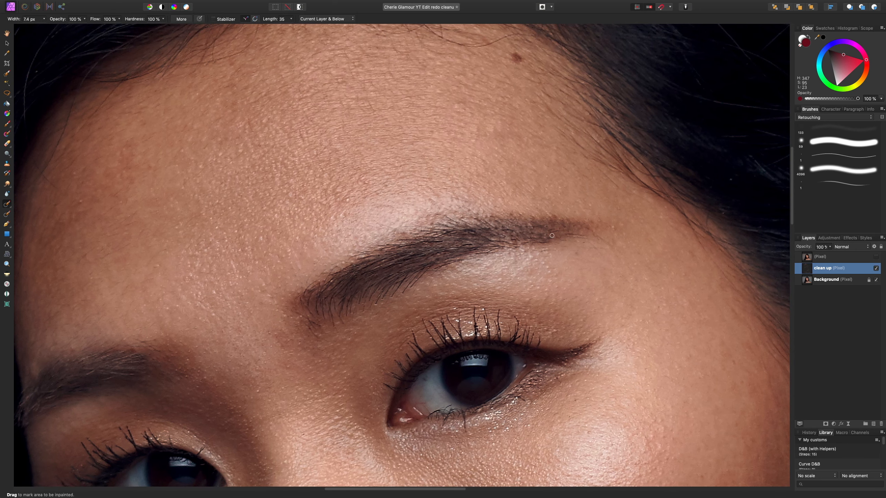
Inpaint the stray hairs under the tail of the eyebrow and on the upper forehead, reducing the brush to about 6 px
{"action": "left_click_drag", "start_coordinate": [540, 251], "coordinate": [558, 250]}
{"action": "key", "text": "["}
{"action": "mouse_move", "coordinate": [359, 95]}
{"action": "left_mouse_down"}
{"action": "mouse_move", "coordinate": [359, 104]}
{"action": "mouse_move", "coordinate": [366, 96]}
{"action": "left_mouse_up"}
Isolate the clean up layer to examine its retouching strokes, and return to the full portrait with that layer selected
{"action": "key", "text": "super+0"}
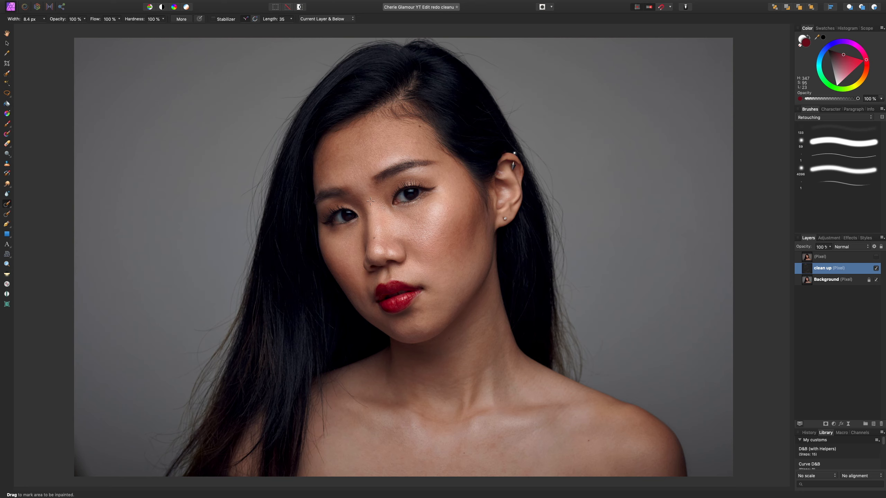
{"action": "left_click", "coordinate": [876, 268]}
{"action": "left_click", "coordinate": [806, 267], "text": "alt"}
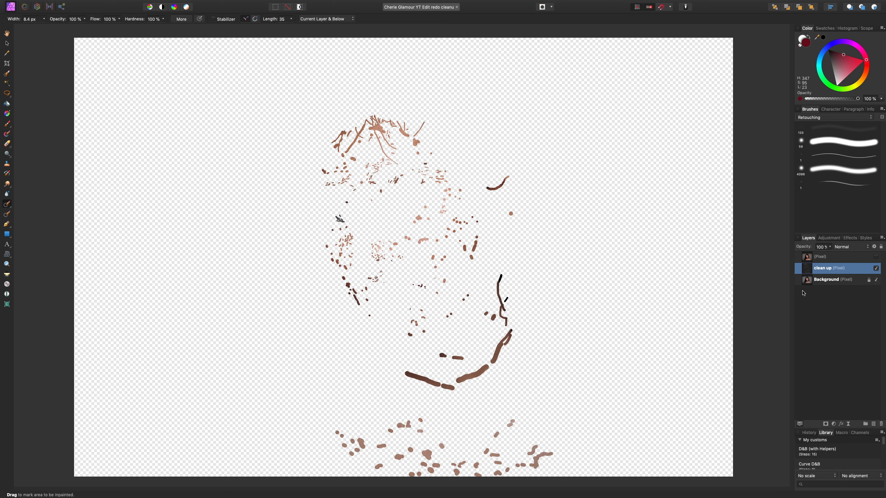
{"action": "left_click", "coordinate": [825, 256]}
{"action": "left_click", "coordinate": [824, 272]}
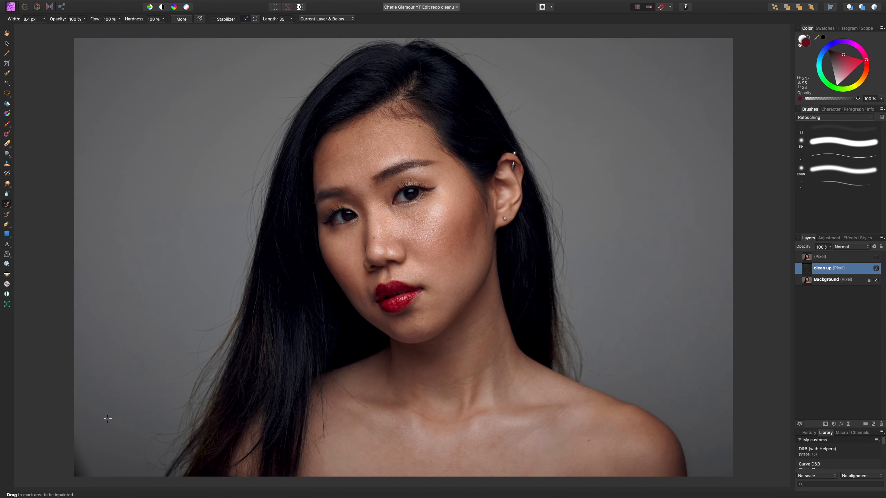
Inpaint the dark patch in the lower corner of the grey background beside the hair ends with a much larger brush
{"action": "key", "text": "bracketright"}
{"action": "key", "text": "bracketright"}
{"action": "key", "text": "bracketright"}
{"action": "key", "text": "bracketright"}
{"action": "key", "text": "bracketright"}
{"action": "key", "text": "bracketright"}
{"action": "key", "text": "bracketright"}
{"action": "key", "text": "bracketright"}
{"action": "key", "text": "bracketright"}
{"action": "key", "text": "bracketright"}
{"action": "key", "text": "bracketright"}
{"action": "mouse_move", "coordinate": [75, 451]}
{"action": "left_mouse_down"}
{"action": "mouse_move", "coordinate": [79, 470]}
{"action": "mouse_move", "coordinate": [99, 487]}
{"action": "left_mouse_up"}
Inpaint the mark at the shadowed edge of the forehead with a smaller brush, setting its width to 52 px
{"action": "key", "text": "bracketleft"}
{"action": "key", "text": "bracketleft"}
{"action": "key", "text": "bracketleft"}
{"action": "left_click_drag", "start_coordinate": [327, 160], "coordinate": [318, 166]}
{"action": "key", "text": "bracketright"}
Merge all visible layers into a new pixel layer above the clean up layer
{"action": "left_click", "coordinate": [115, 4]}
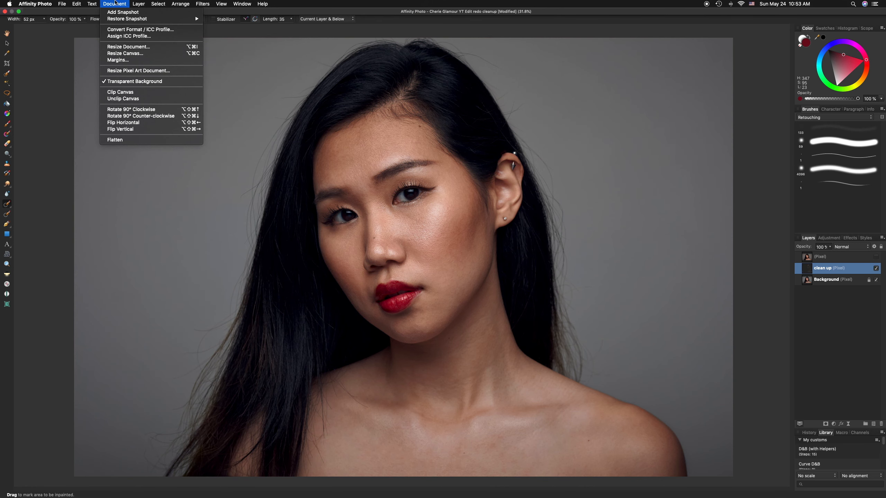
{"action": "mouse_move", "coordinate": [137, 3]}
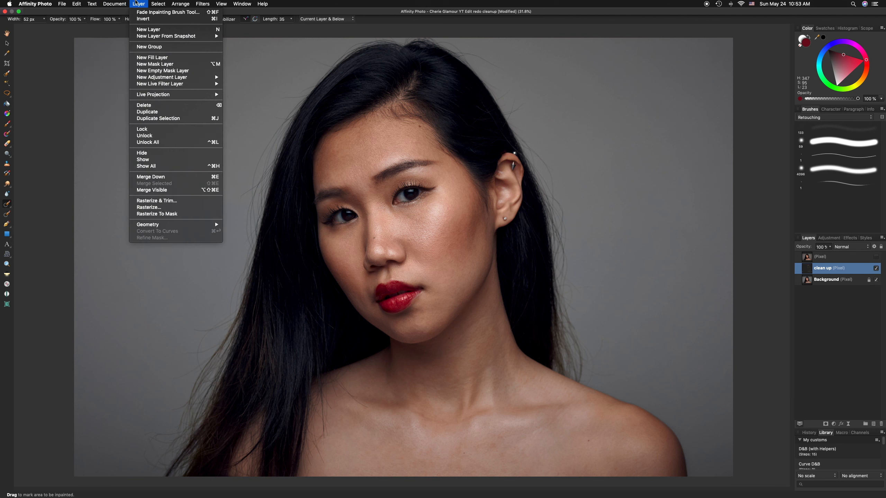
{"action": "left_click", "coordinate": [179, 193]}
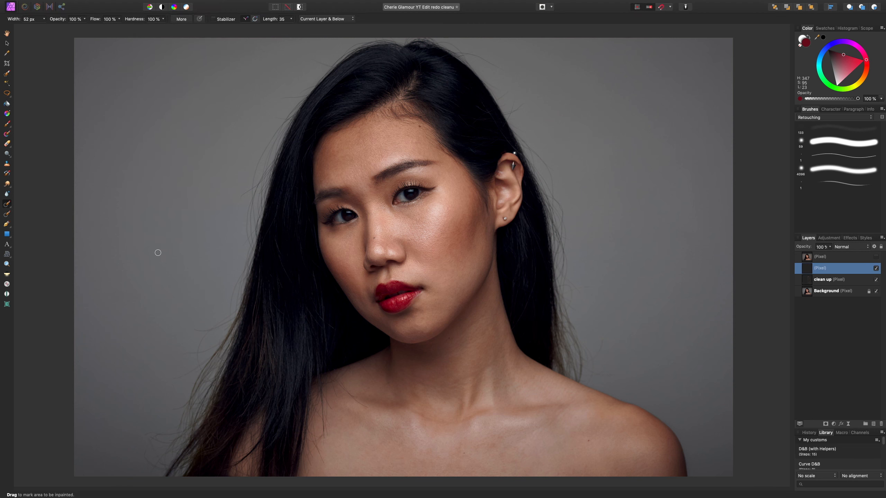
Delete the clean up layer and select the merged pixel layer
{"action": "left_click", "coordinate": [844, 282]}
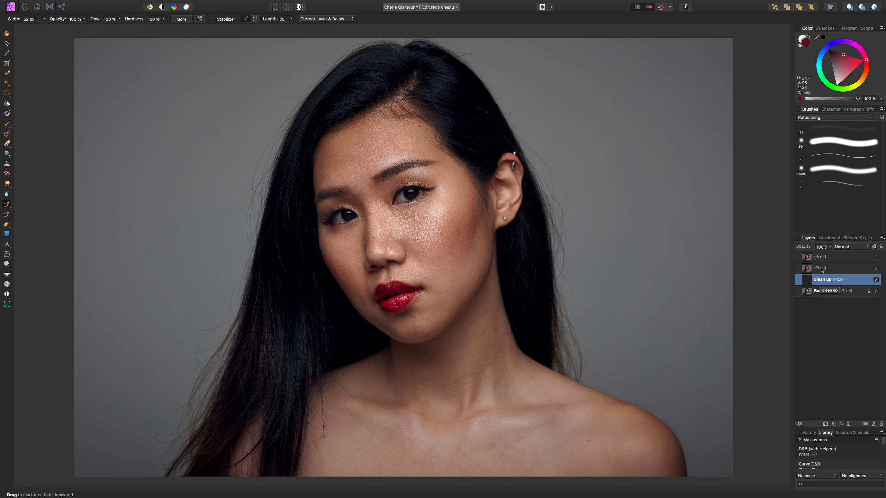
{"action": "key", "text": "Delete"}
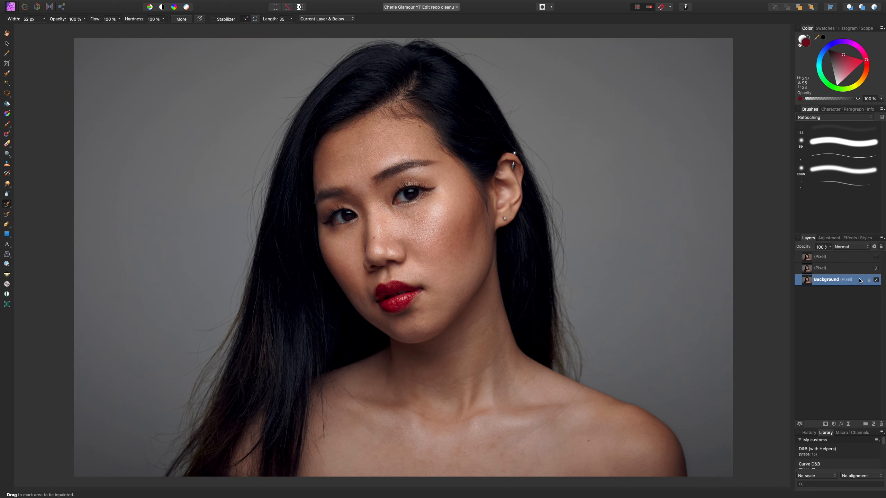
{"action": "left_click", "coordinate": [850, 271]}
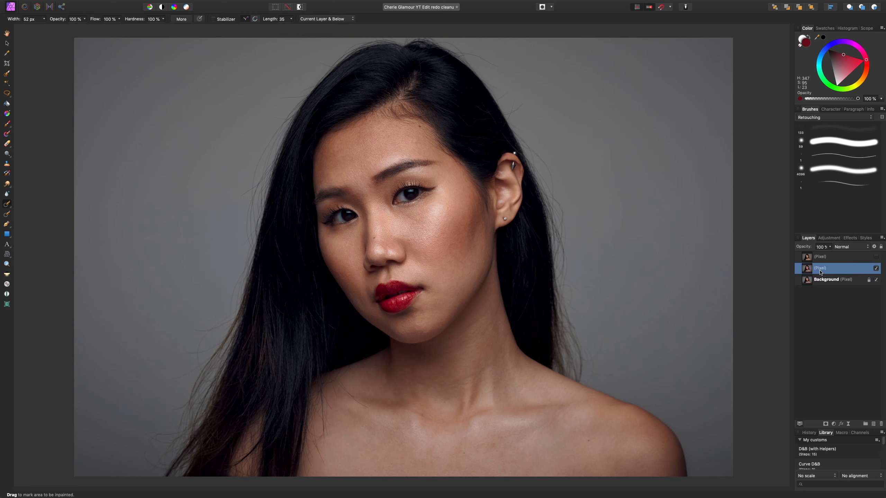
Switch the merged layer to the Liquify persona, hide the mesh and enlarge the push brush to 488 px
{"action": "left_click", "coordinate": [25, 6]}
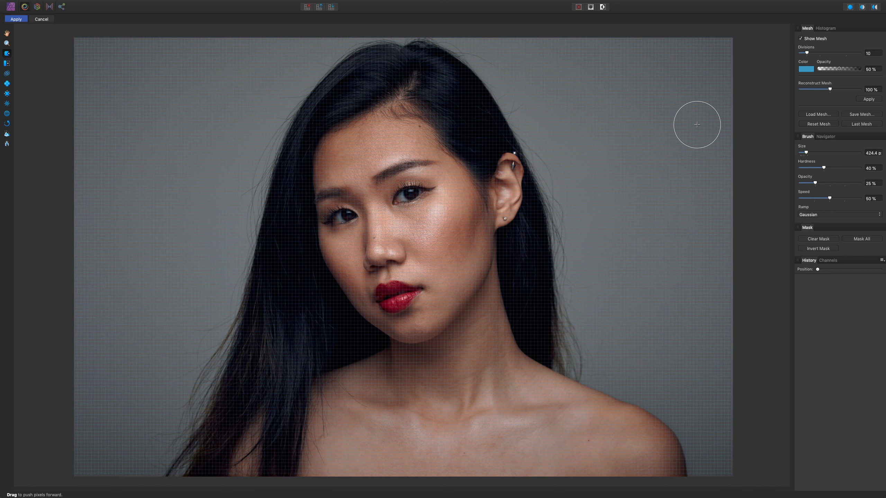
{"action": "left_click", "coordinate": [801, 39]}
{"action": "key", "text": "bracketright"}
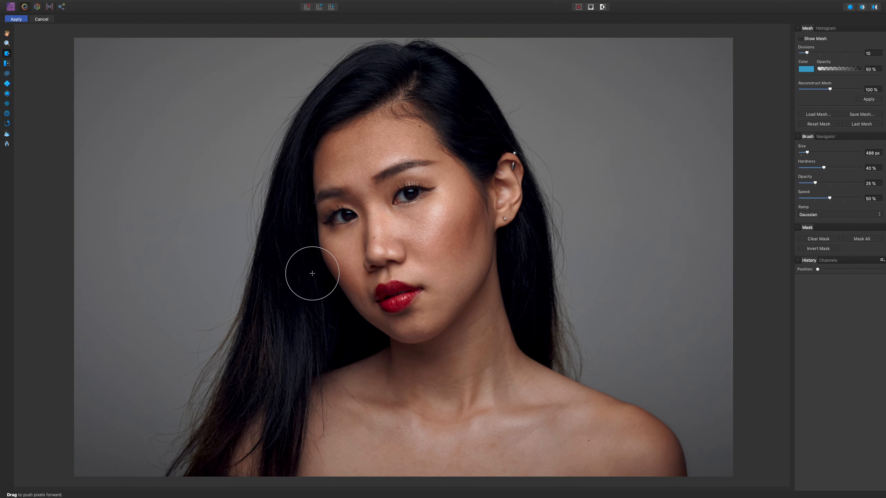
Push the edge of the shadowed cheek outward toward the hair with a brush of about 631 px
{"action": "key", "text": "super+plus"}
{"action": "scroll", "coordinate": [318, 267], "scroll_direction": "left", "scroll_amount": 5}
{"action": "scroll", "coordinate": [319, 267], "scroll_direction": "down", "scroll_amount": 1}
{"action": "key", "text": "bracketright"}
{"action": "key", "text": "bracketright"}
{"action": "key", "text": "bracketright"}
{"action": "left_click_drag", "start_coordinate": [366, 237], "coordinate": [356, 234]}
{"action": "left_click_drag", "start_coordinate": [371, 281], "coordinate": [361, 274]}
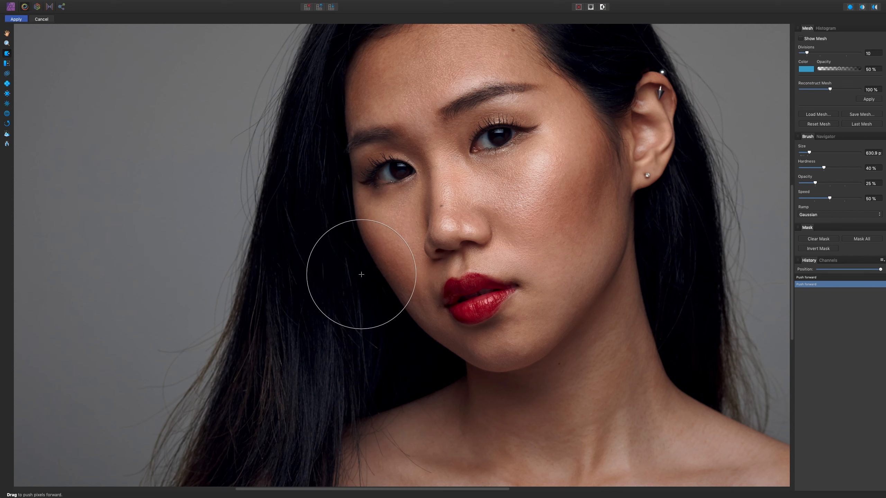
Push the hair beside the lower jaw toward the face and enlarge the push brush to about 797 px
{"action": "mouse_move", "coordinate": [375, 336]}
{"action": "left_mouse_down"}
{"action": "mouse_move", "coordinate": [380, 320]}
{"action": "mouse_move", "coordinate": [407, 342]}
{"action": "mouse_move", "coordinate": [401, 335]}
{"action": "left_mouse_up"}
{"action": "key", "text": "bracketleft"}
{"action": "key", "text": "bracketleft"}
{"action": "key", "text": "bracketleft"}
{"action": "key", "text": "bracketleft"}
{"action": "key", "text": "bracketright"}
{"action": "key", "text": "bracketright"}
{"action": "key", "text": "bracketright"}
{"action": "key", "text": "bracketright"}
{"action": "key", "text": "bracketright"}
{"action": "key", "text": "bracketright"}
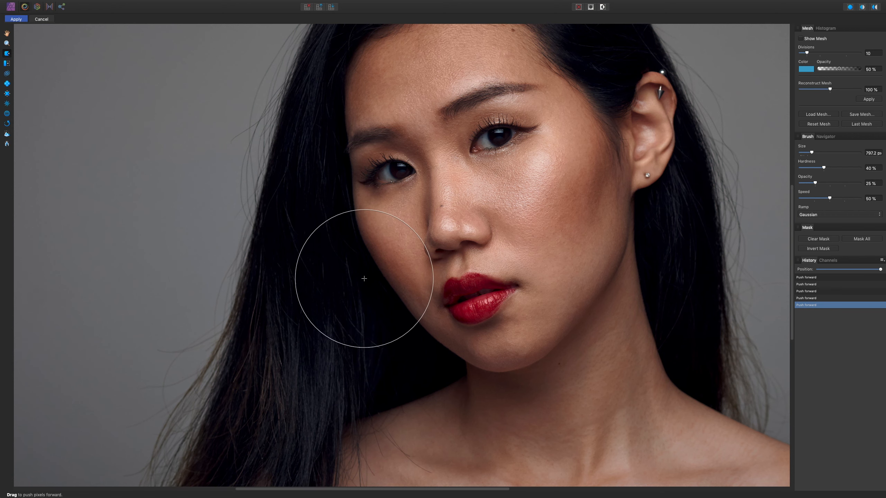
Nudge the face contour from beside the shadowed eye down to the cheek with a brush of about 678 px
{"action": "key", "text": "bracketleft"}
{"action": "key", "text": "bracketleft"}
{"action": "left_click_drag", "start_coordinate": [340, 195], "coordinate": [340, 197]}
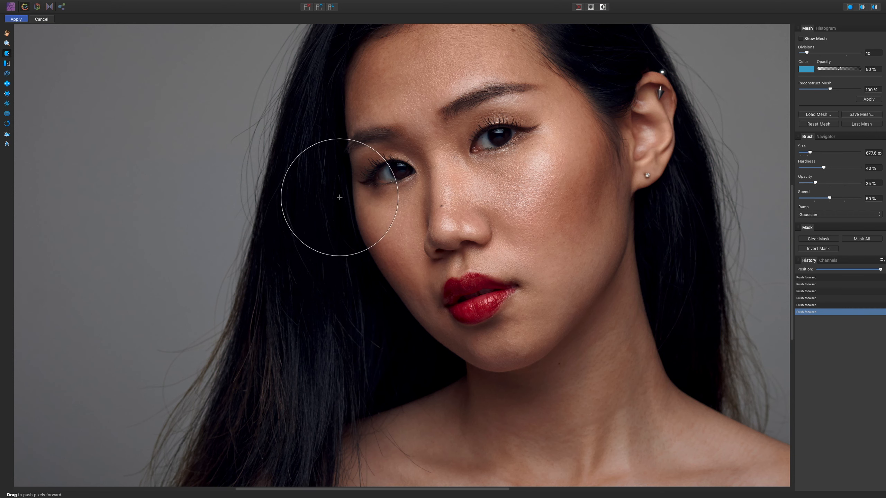
{"action": "left_click_drag", "start_coordinate": [346, 234], "coordinate": [345, 235]}
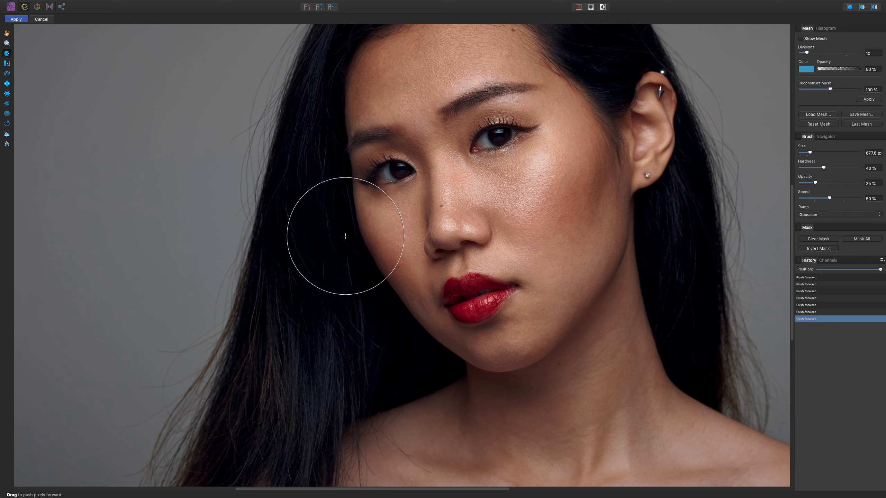
{"action": "left_click_drag", "start_coordinate": [356, 276], "coordinate": [356, 277]}
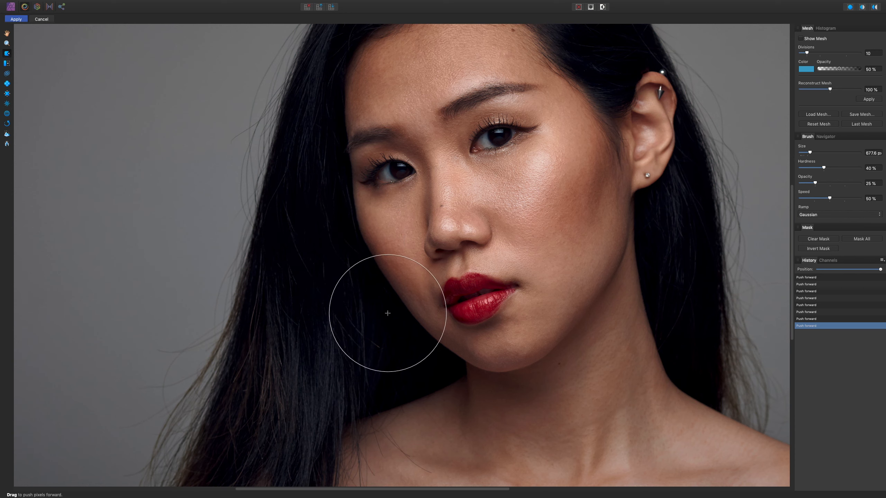
Push the jawline between the mouth and the chin into shape with a brush of about 490 px
{"action": "key", "text": "bracketleft"}
{"action": "key", "text": "bracketleft"}
{"action": "key", "text": "bracketleft"}
{"action": "mouse_move", "coordinate": [392, 320]}
{"action": "left_mouse_down"}
{"action": "mouse_move", "coordinate": [405, 350]}
{"action": "mouse_move", "coordinate": [426, 352]}
{"action": "left_mouse_up"}
{"action": "key", "text": "super+0"}
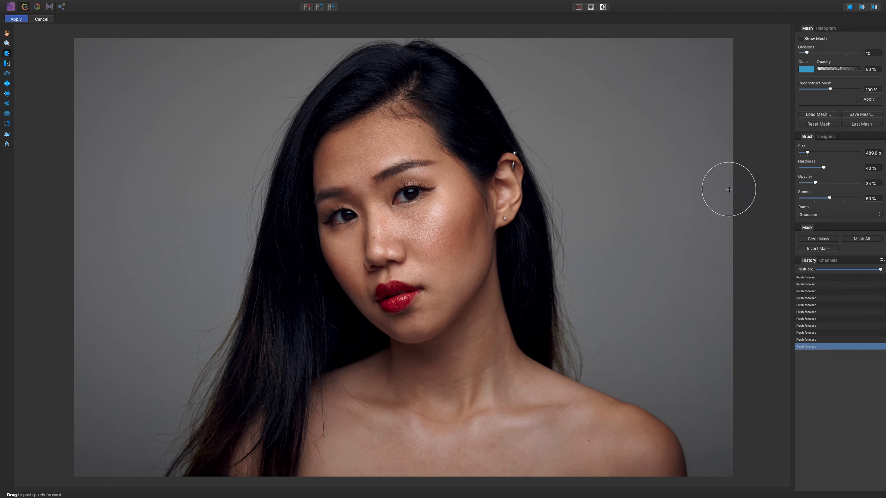
Apply the mesh reconstruction at 100 % and return to the Photo persona
{"action": "left_click", "coordinate": [829, 90]}
{"action": "left_click_drag", "start_coordinate": [830, 90], "coordinate": [829, 122]}
{"action": "mouse_move", "coordinate": [829, 122]}
{"action": "left_mouse_down"}
{"action": "mouse_move", "coordinate": [788, 121]}
{"action": "mouse_move", "coordinate": [830, 131]}
{"action": "left_mouse_up"}
{"action": "mouse_move", "coordinate": [829, 131]}
{"action": "left_mouse_down"}
{"action": "mouse_move", "coordinate": [797, 131]}
{"action": "mouse_move", "coordinate": [833, 132]}
{"action": "mouse_move", "coordinate": [819, 132]}
{"action": "left_mouse_up"}
{"action": "left_click", "coordinate": [861, 101]}
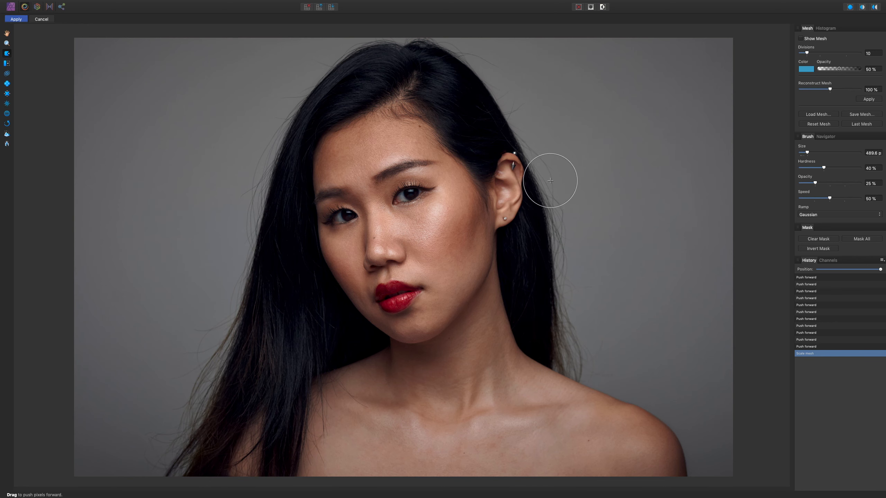
{"action": "left_click", "coordinate": [35, 19]}
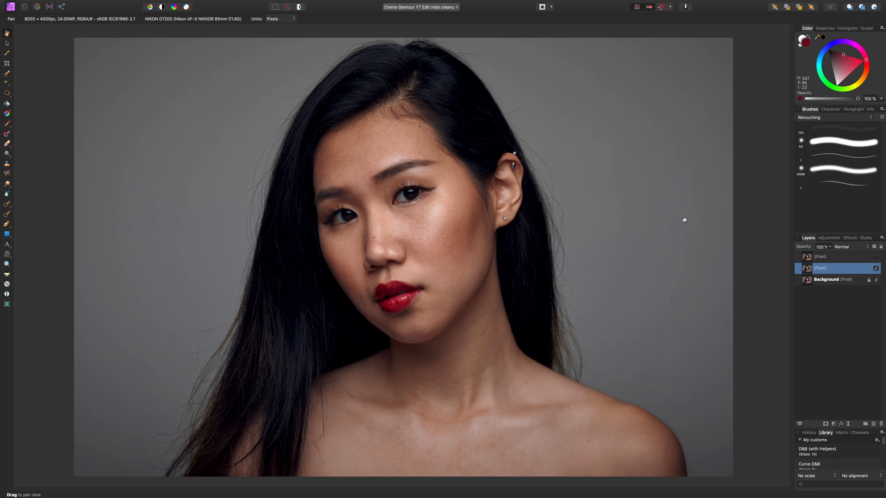
Compare the portrait before and after by toggling the visibility of the merged pixel layer
{"action": "left_click", "coordinate": [875, 268]}
{"action": "left_click", "coordinate": [877, 267]}
{"action": "left_click", "coordinate": [876, 267]}
{"action": "left_click", "coordinate": [876, 267]}
{"action": "left_click", "coordinate": [877, 268]}
{"action": "left_click", "coordinate": [876, 268]}
Inpaint two small spots on the brightly lit cheek of the merged layer, reducing the Inpainting Brush well below 81 px
{"action": "key", "text": "j"}
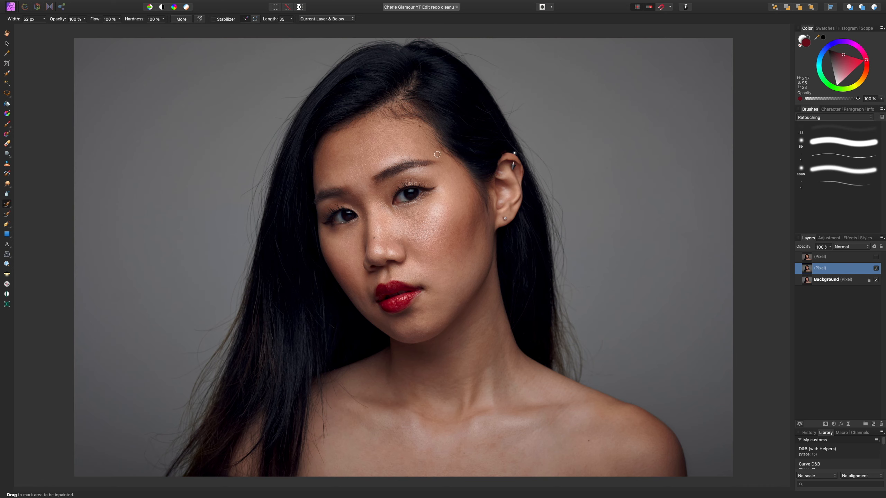
{"action": "key", "text": "bracketright"}
{"action": "key", "text": "bracketright"}
{"action": "key", "text": "bracketright"}
{"action": "scroll", "coordinate": [384, 241], "scroll_direction": "up", "scroll_amount": 5}
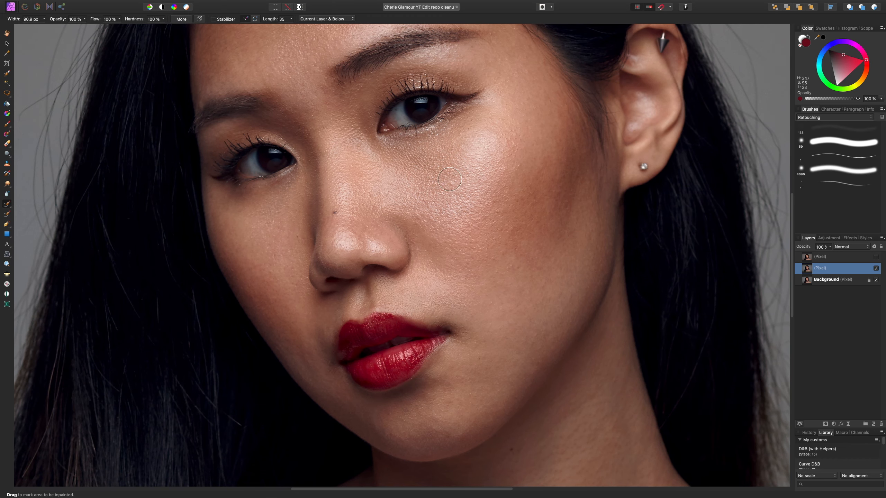
{"action": "key", "text": "bracketleft"}
{"action": "key", "text": "bracketleft"}
{"action": "key", "text": "bracketleft"}
{"action": "key", "text": "bracketleft"}
{"action": "key", "text": "bracketleft"}
{"action": "key", "text": "bracketleft"}
{"action": "key", "text": "bracketleft"}
{"action": "key", "text": "bracketleft"}
{"action": "key", "text": "bracketleft"}
{"action": "key", "text": "bracketleft"}
{"action": "key", "text": "bracketleft"}
{"action": "key", "text": "bracketleft"}
{"action": "key", "text": "bracketleft"}
{"action": "key", "text": "bracketright"}
{"action": "key", "text": "bracketright"}
{"action": "left_click", "coordinate": [502, 254]}
{"action": "left_click", "coordinate": [421, 220]}
Inpaint the mark on the upper cheek below the outer eye with a brush of about 27 px
{"action": "key", "text": "]"}
{"action": "left_click_drag", "start_coordinate": [521, 165], "coordinate": [515, 168]}
{"action": "key", "text": "super+0"}
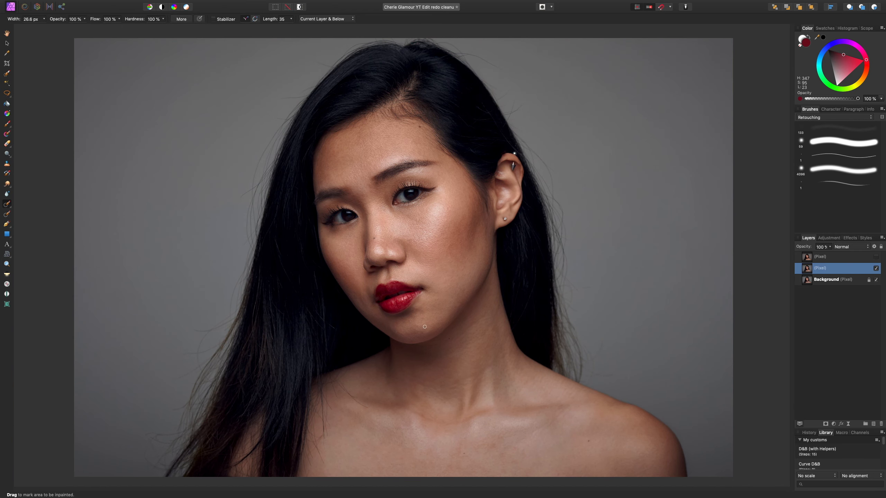